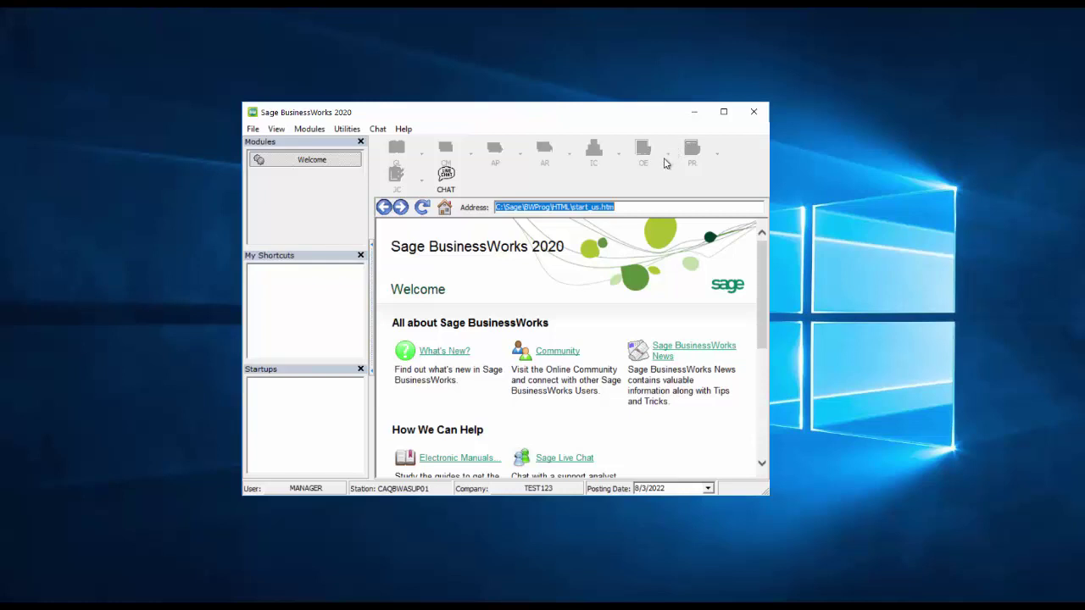
Step: Switch to the SAMPLE company
{"action": "left_click", "coordinate": [253, 129]}
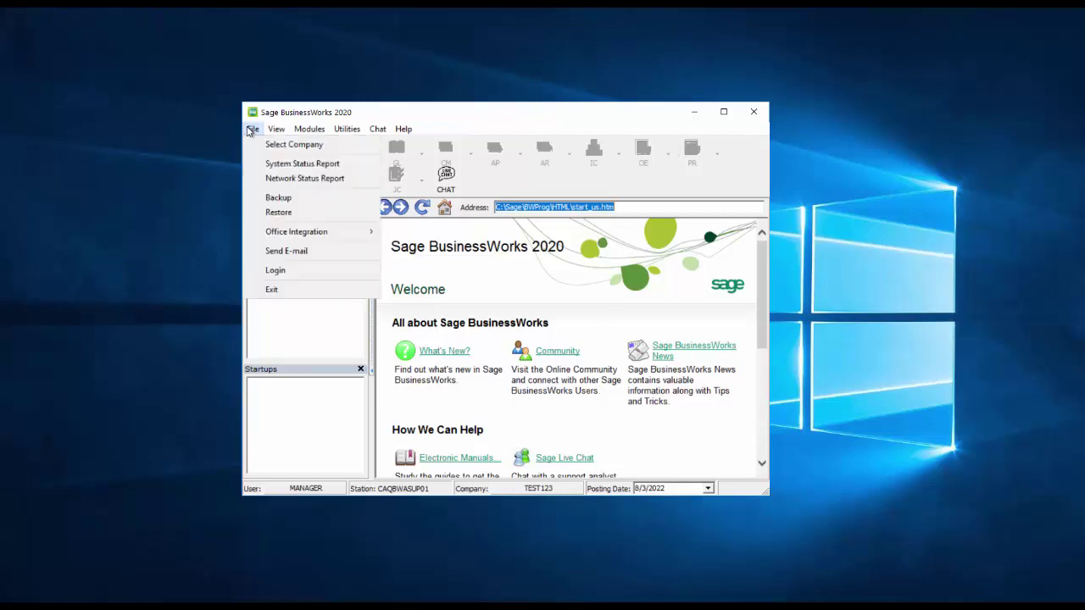
{"action": "left_click", "coordinate": [290, 145]}
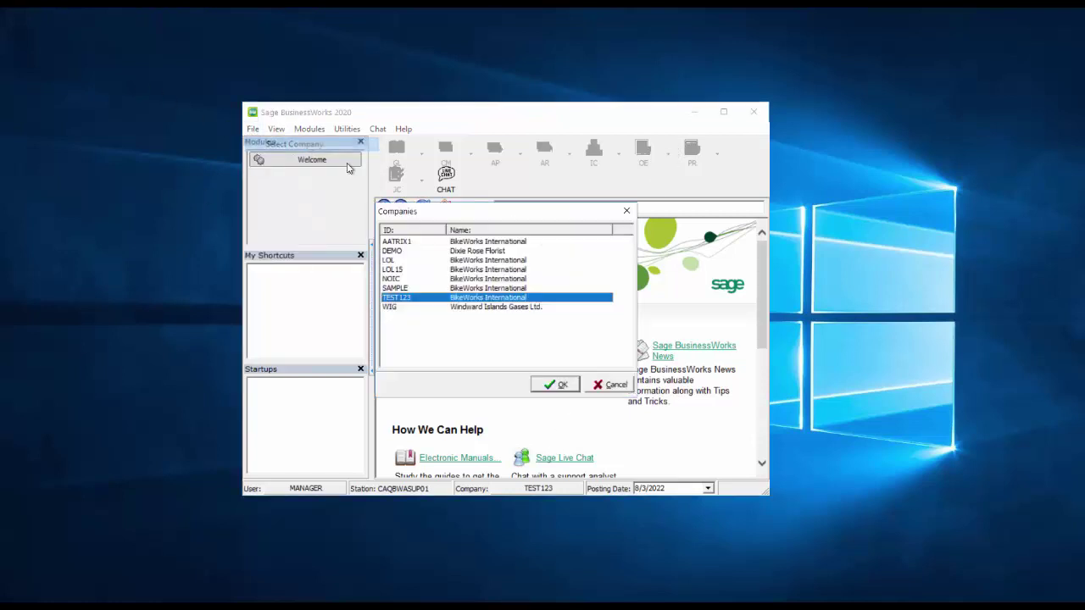
{"action": "double_click", "coordinate": [407, 289]}
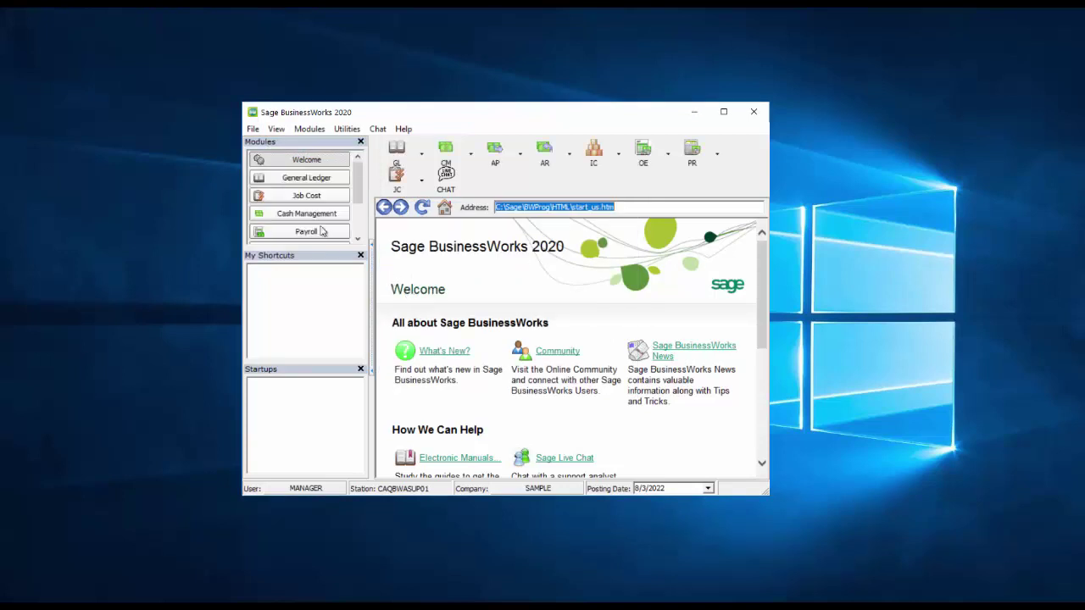
Step: Restore the System Manager database from the Desktop backup file SYSTEM_08032022_916AM.ZIP
{"action": "left_click", "coordinate": [253, 129]}
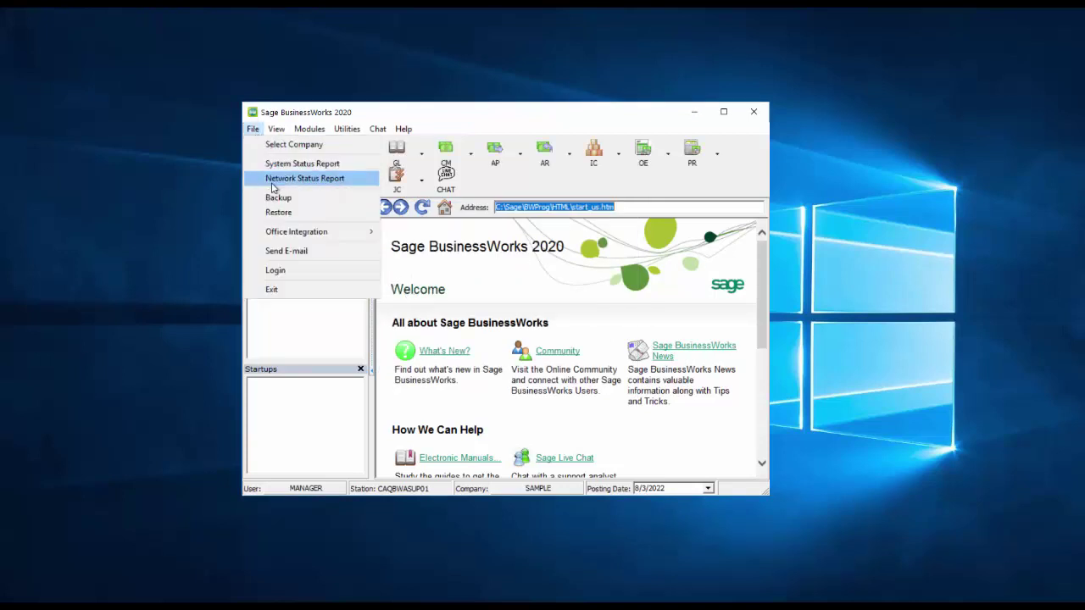
{"action": "left_click", "coordinate": [280, 214]}
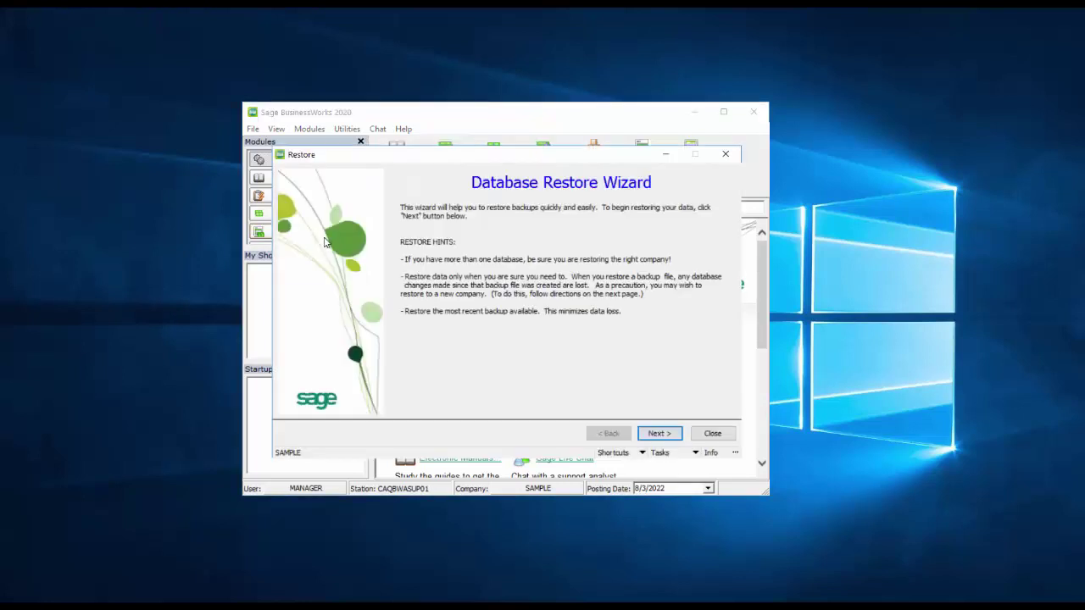
{"action": "left_click", "coordinate": [657, 433]}
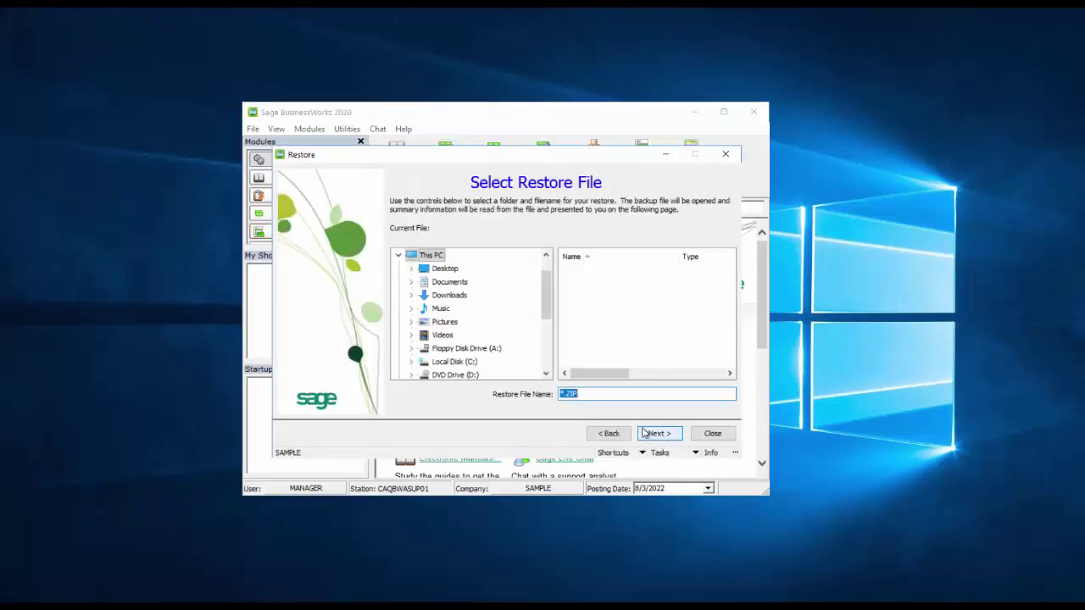
{"action": "left_click", "coordinate": [620, 273]}
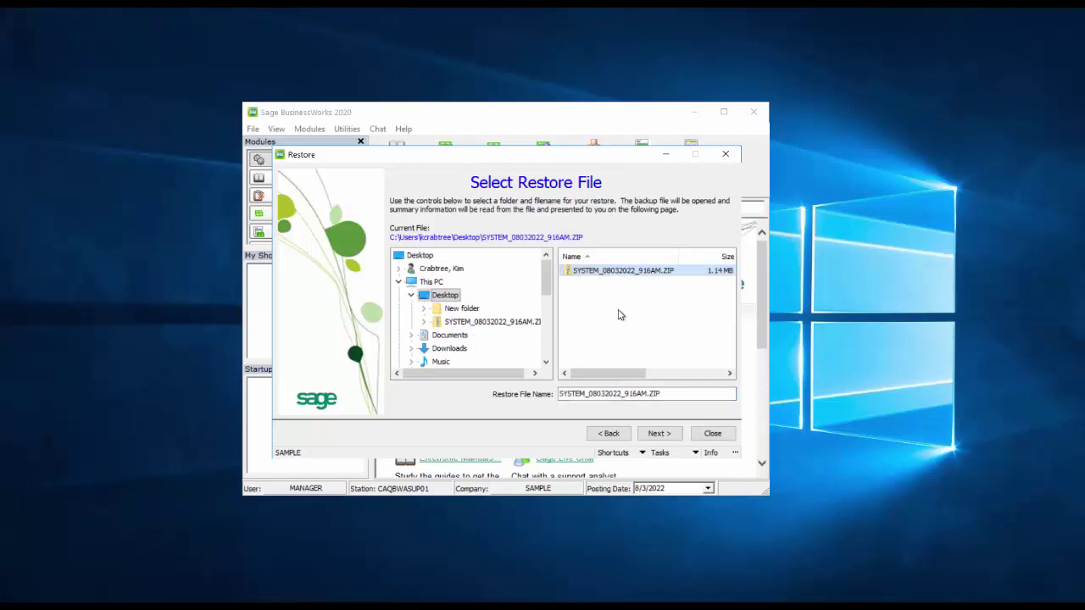
{"action": "left_click", "coordinate": [660, 433]}
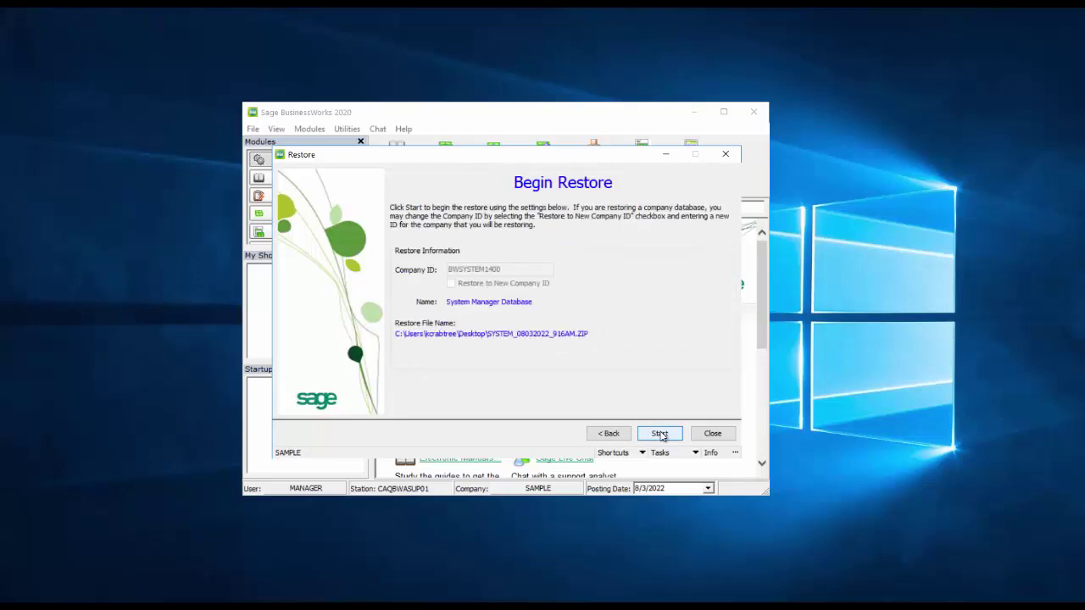
{"action": "left_click", "coordinate": [659, 434]}
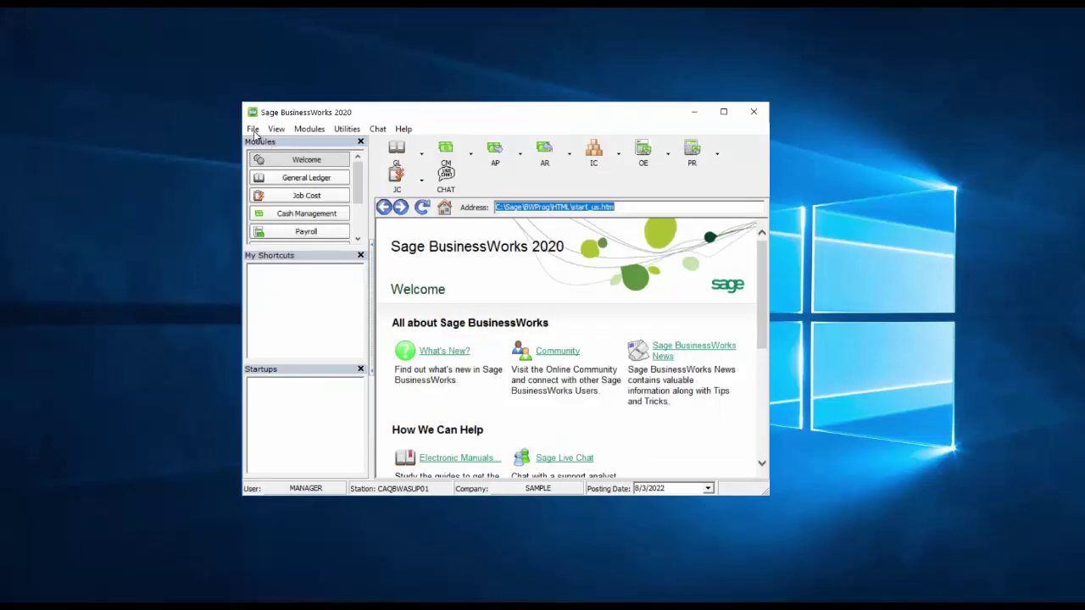
Step: Switch to the TEST123 company
{"action": "left_click", "coordinate": [253, 130]}
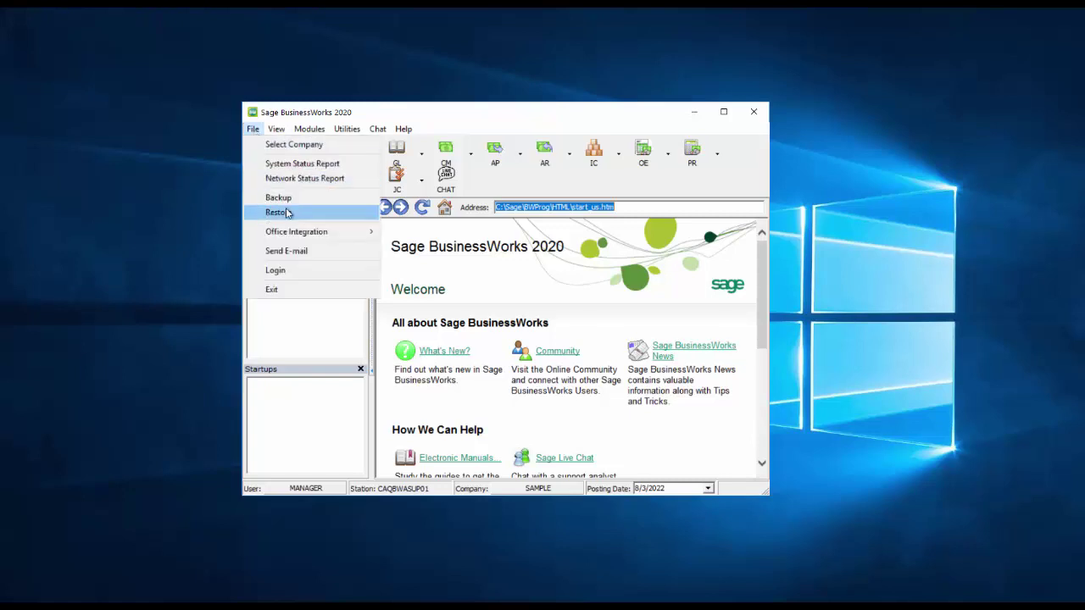
{"action": "left_click", "coordinate": [303, 145]}
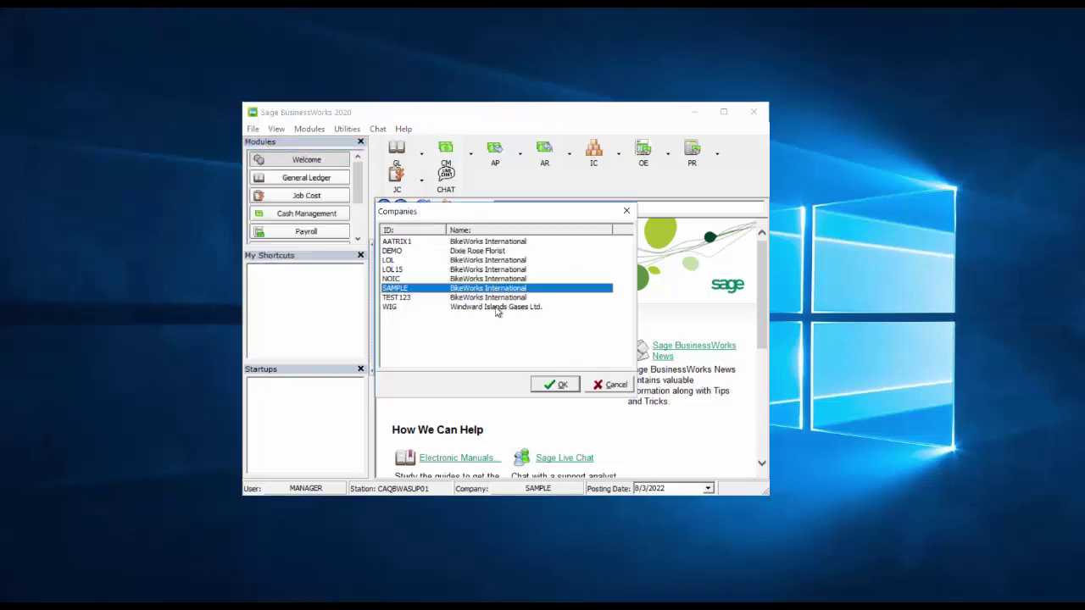
{"action": "double_click", "coordinate": [415, 298]}
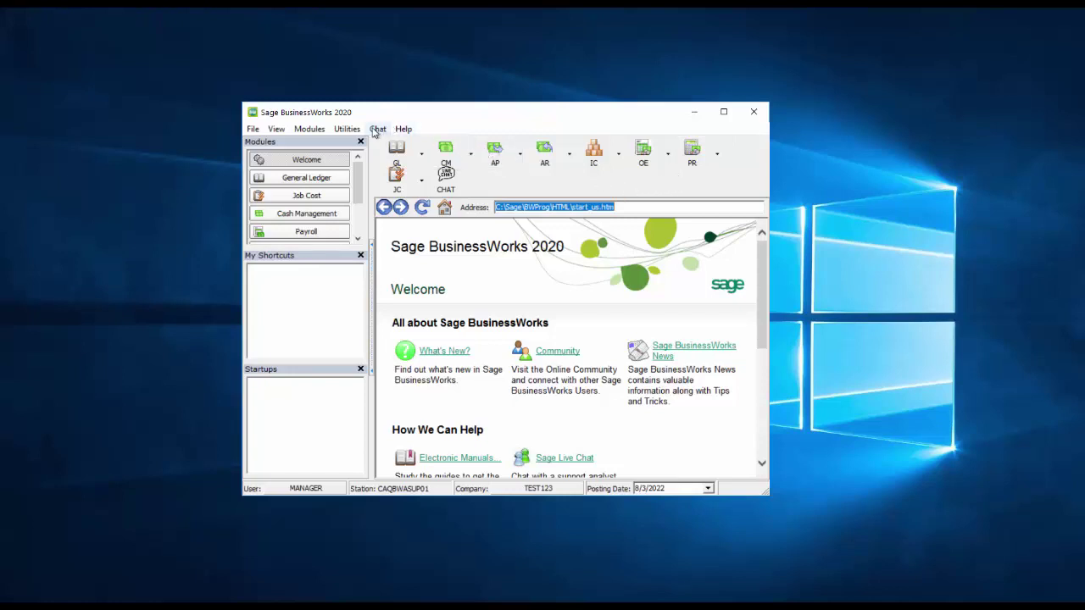
Step: Look up the registration ID in the product's registration information, then leave it without changes
{"action": "left_click", "coordinate": [348, 129]}
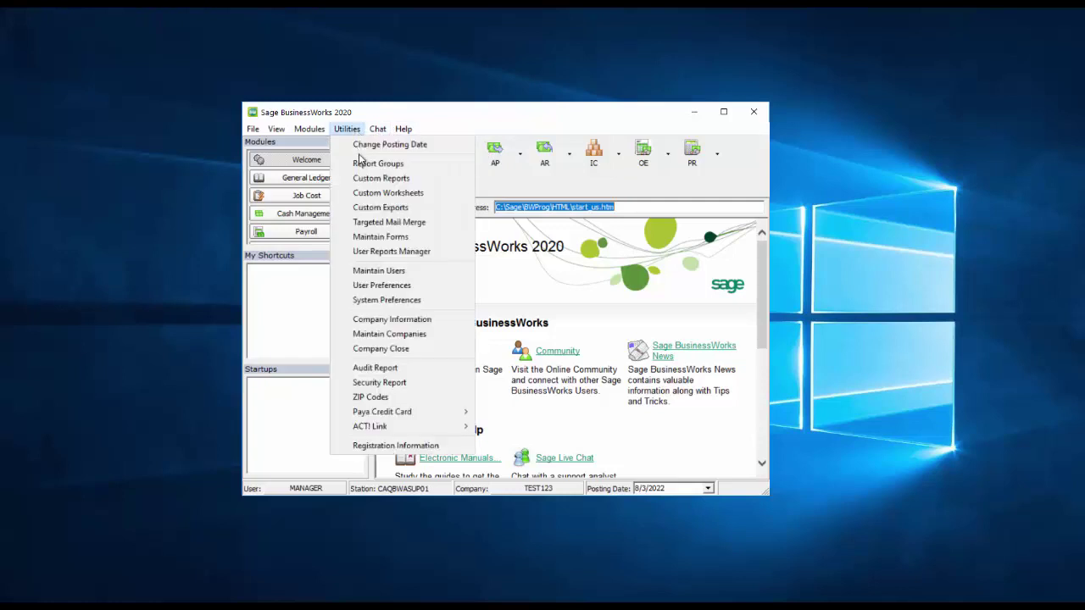
{"action": "left_click", "coordinate": [379, 447]}
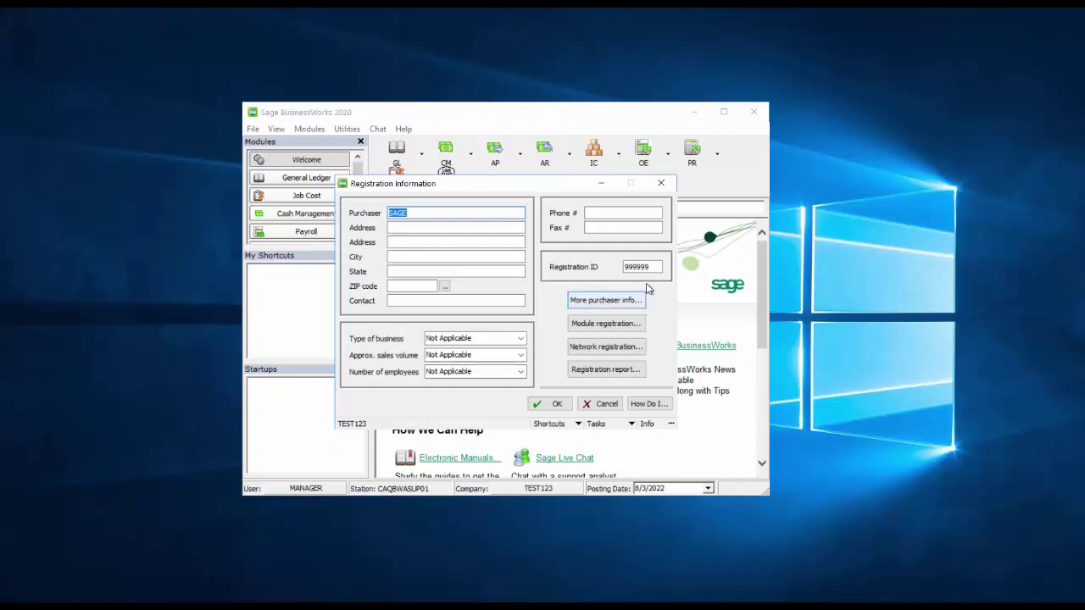
{"action": "left_click_drag", "start_coordinate": [652, 267], "coordinate": [626, 266]}
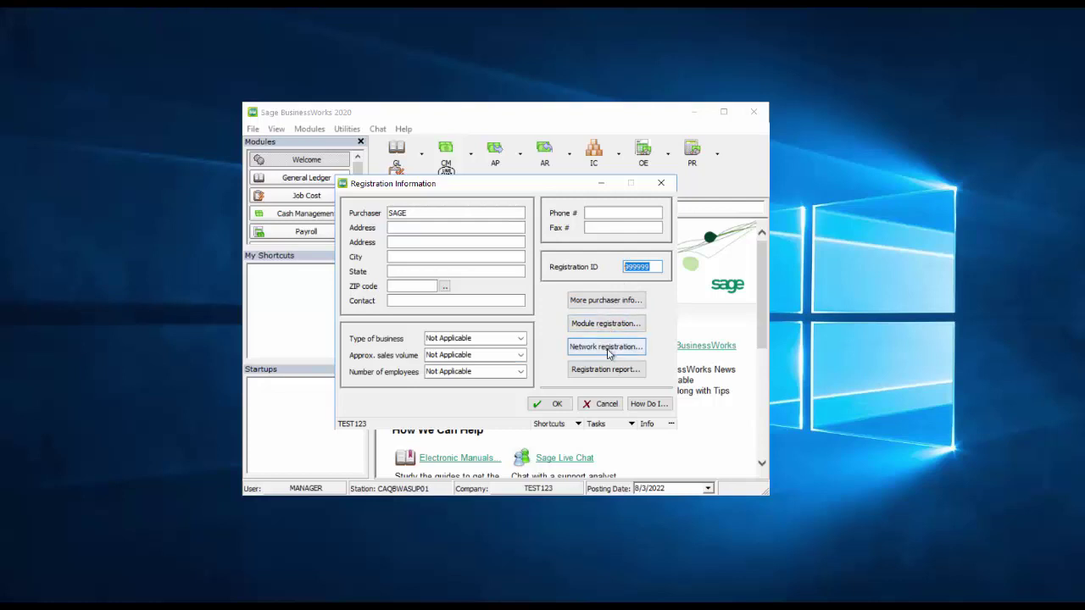
{"action": "left_click", "coordinate": [607, 407]}
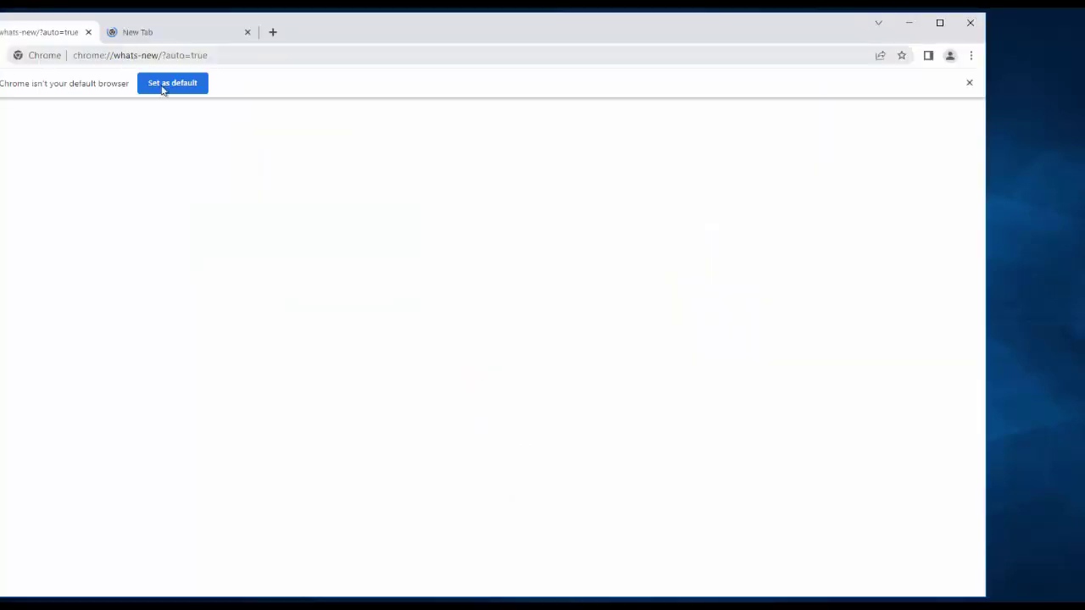
Step: Switch to Chrome and open the Sage Customer Portal at customers.sagenorthamerica.com
{"action": "left_click", "coordinate": [106, 61]}
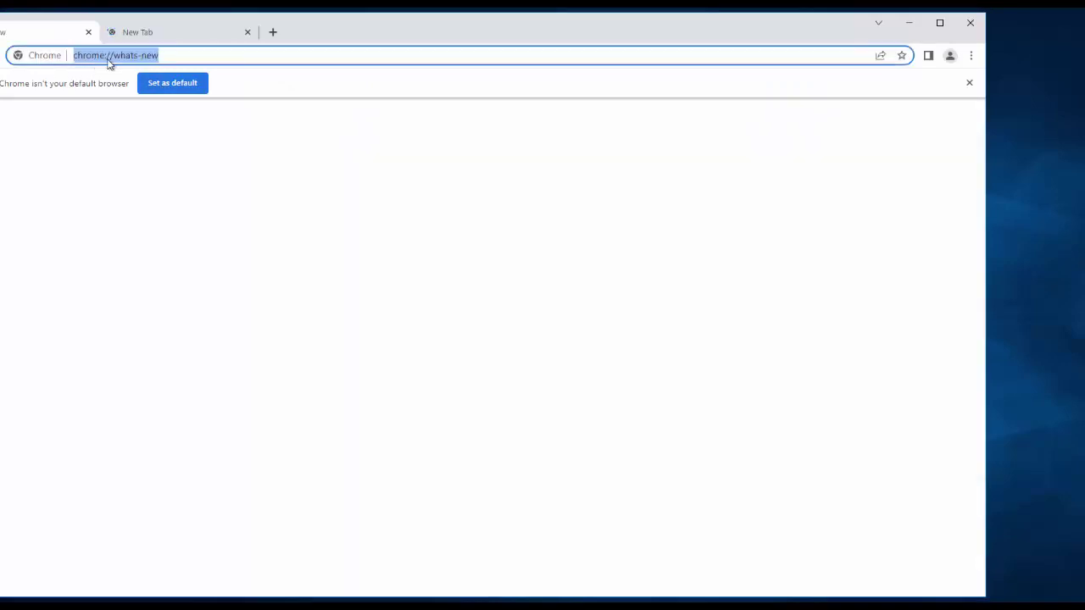
{"action": "type", "text": "customer"}
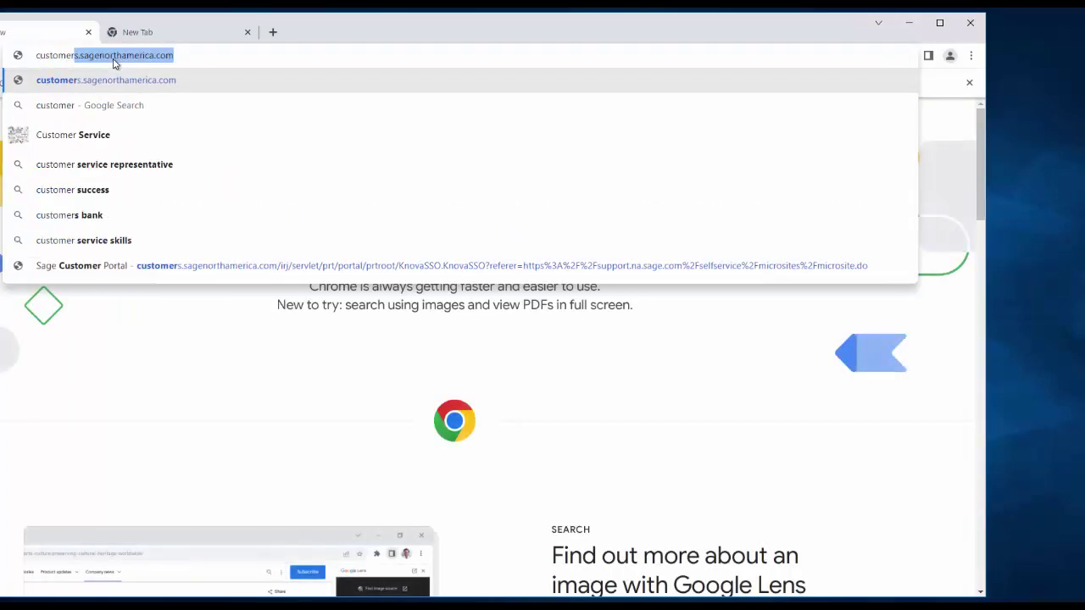
{"action": "key", "text": "Return"}
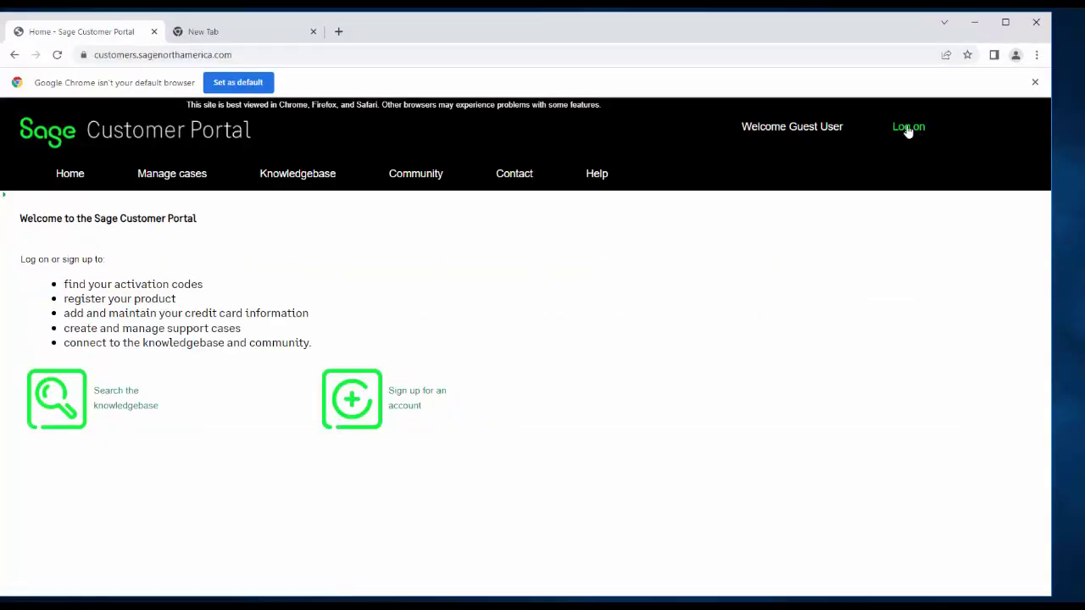
Step: Log on to the Sage Customer Portal with the account username and password
{"action": "left_click", "coordinate": [908, 127]}
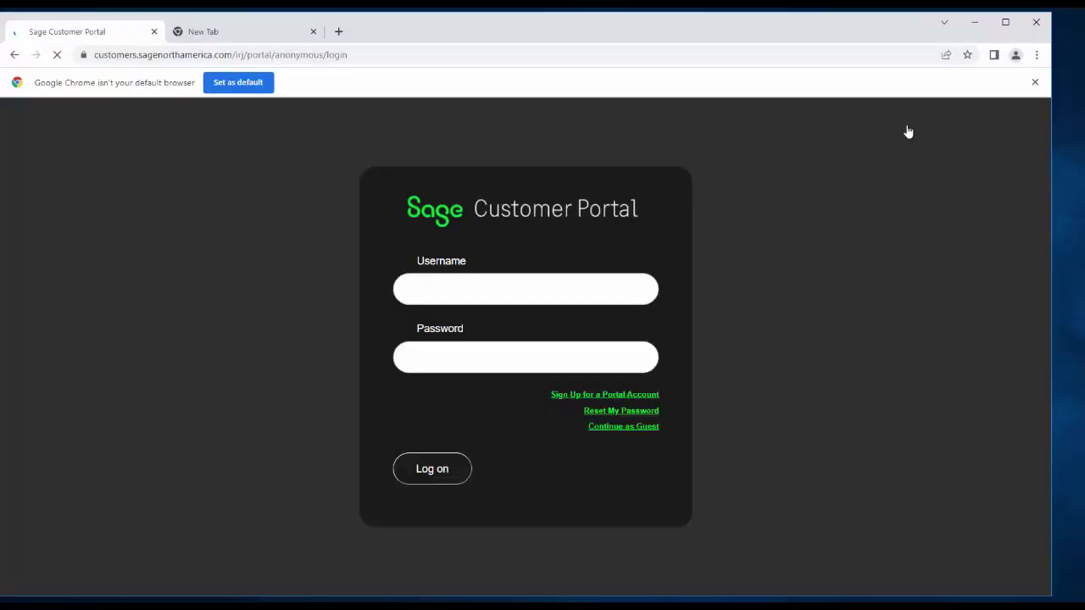
{"action": "left_click", "coordinate": [511, 296]}
{"action": "left_click", "coordinate": [500, 321]}
{"action": "left_click", "coordinate": [489, 355]}
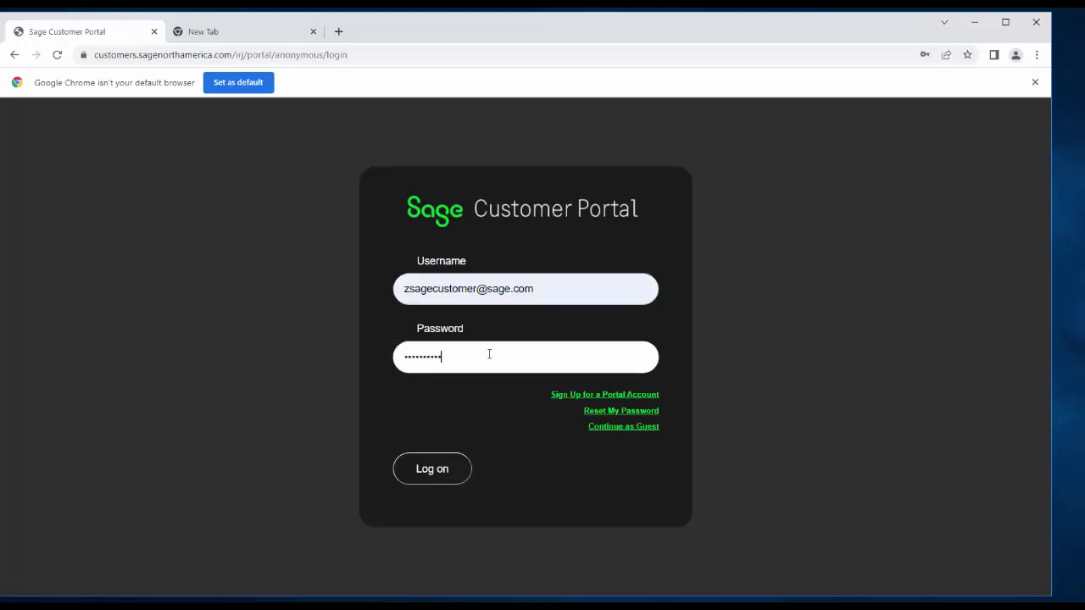
{"action": "left_click", "coordinate": [433, 472]}
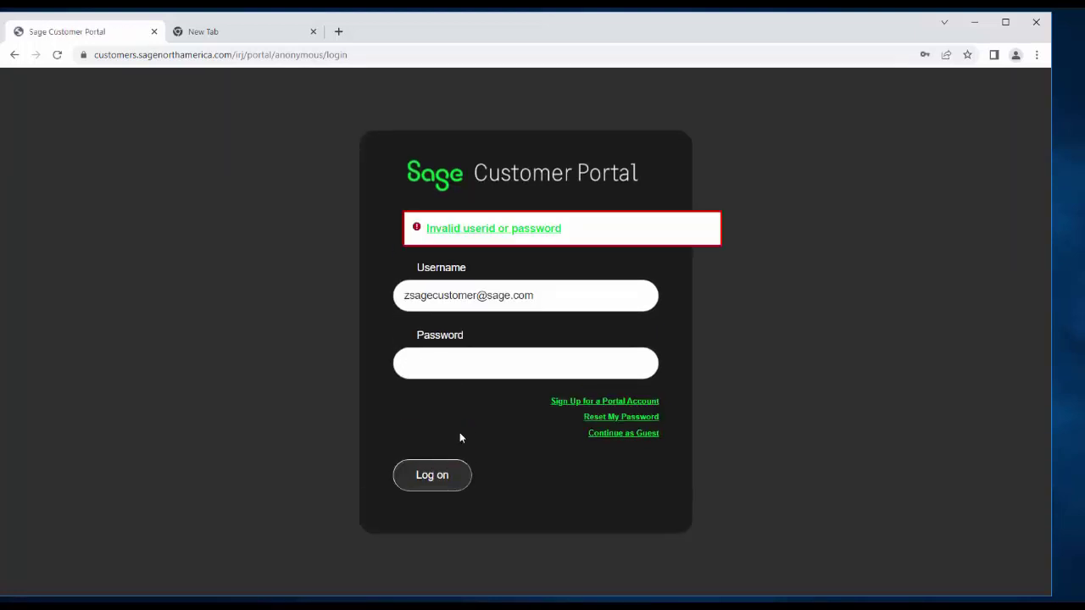
{"action": "left_click", "coordinate": [442, 469]}
Step: Look up the activation code details for Sage BusinessWorks Accounting among the registered products
{"action": "mouse_move", "coordinate": [188, 145]}
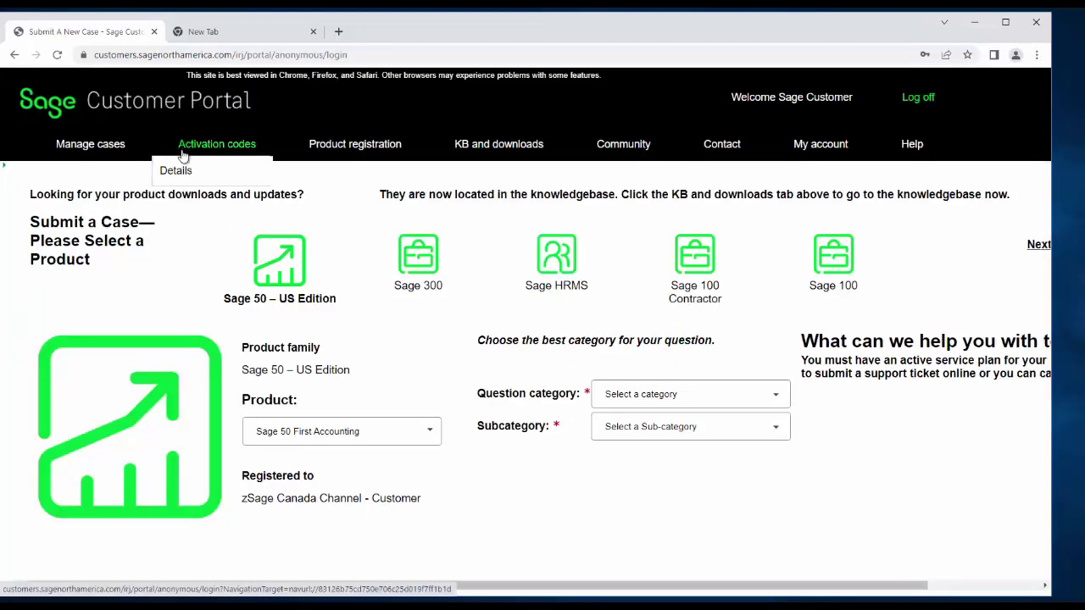
{"action": "left_click", "coordinate": [176, 171]}
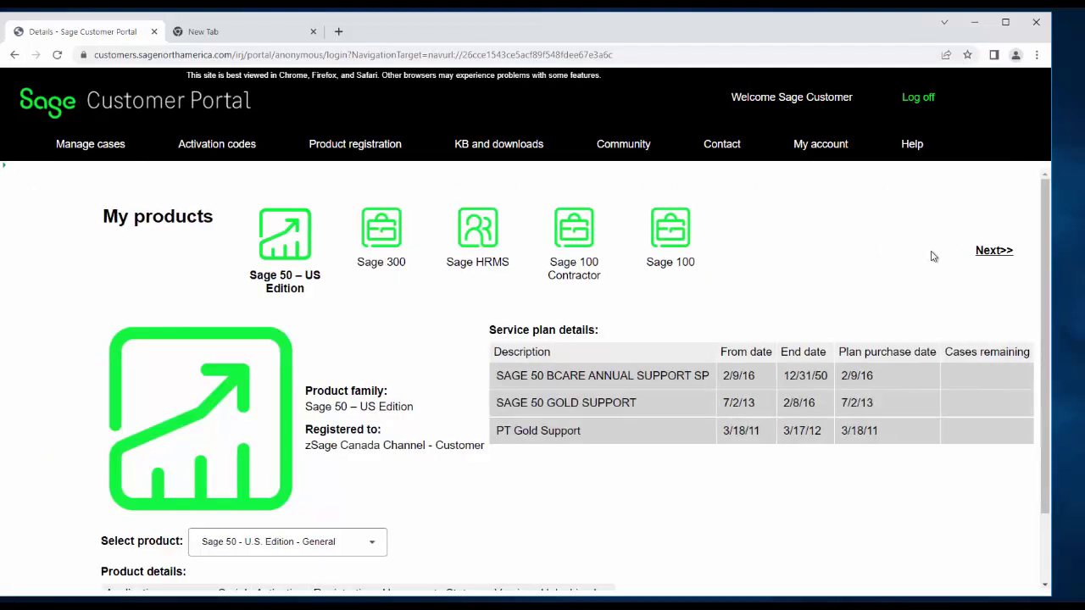
{"action": "left_click", "coordinate": [988, 252]}
{"action": "left_click", "coordinate": [984, 245]}
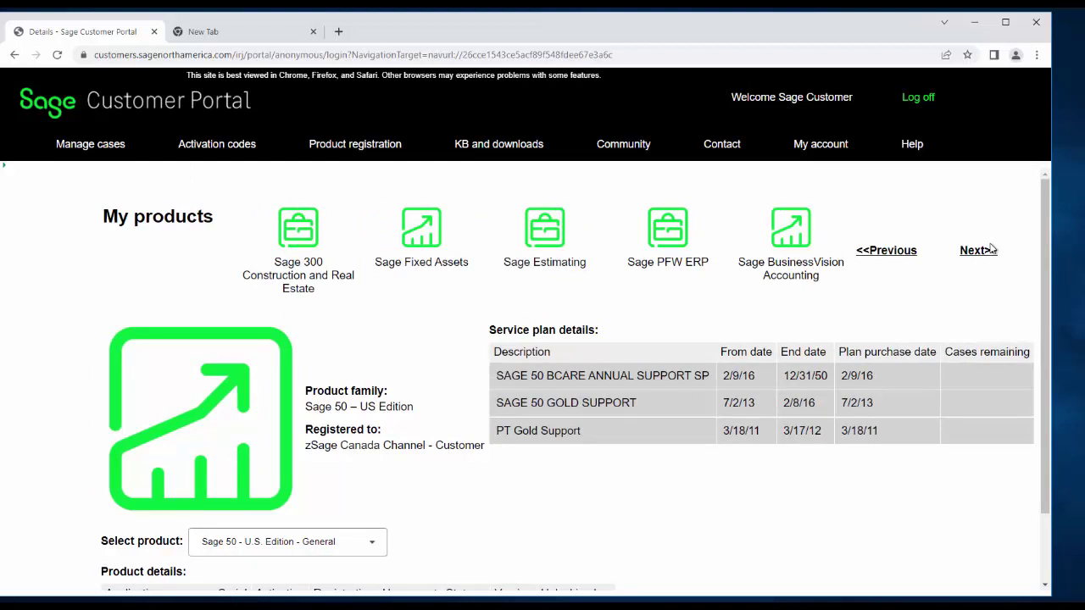
{"action": "left_click", "coordinate": [988, 250]}
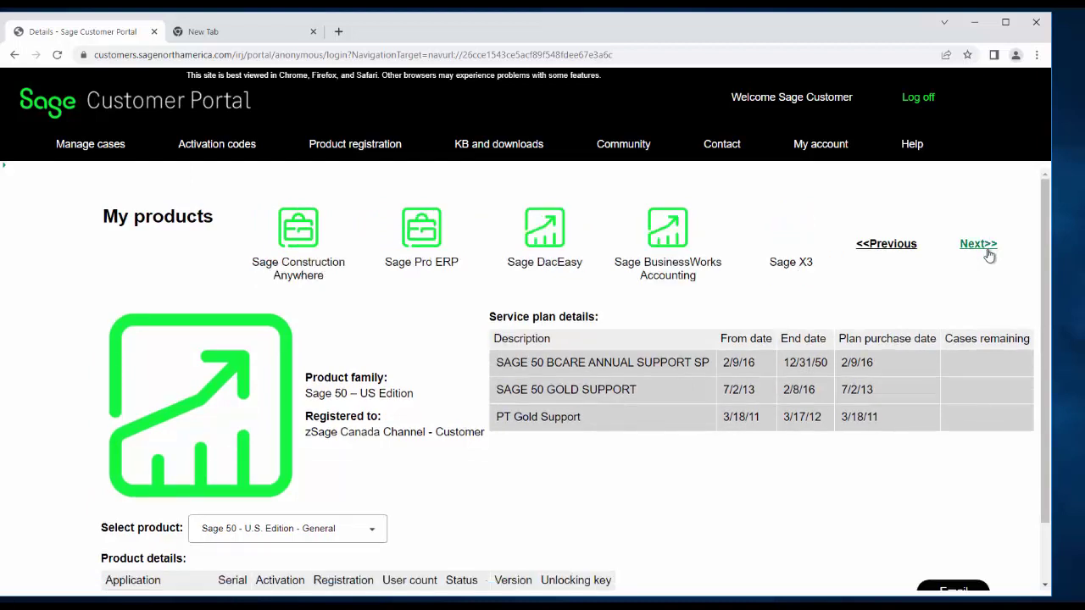
{"action": "left_click", "coordinate": [678, 235]}
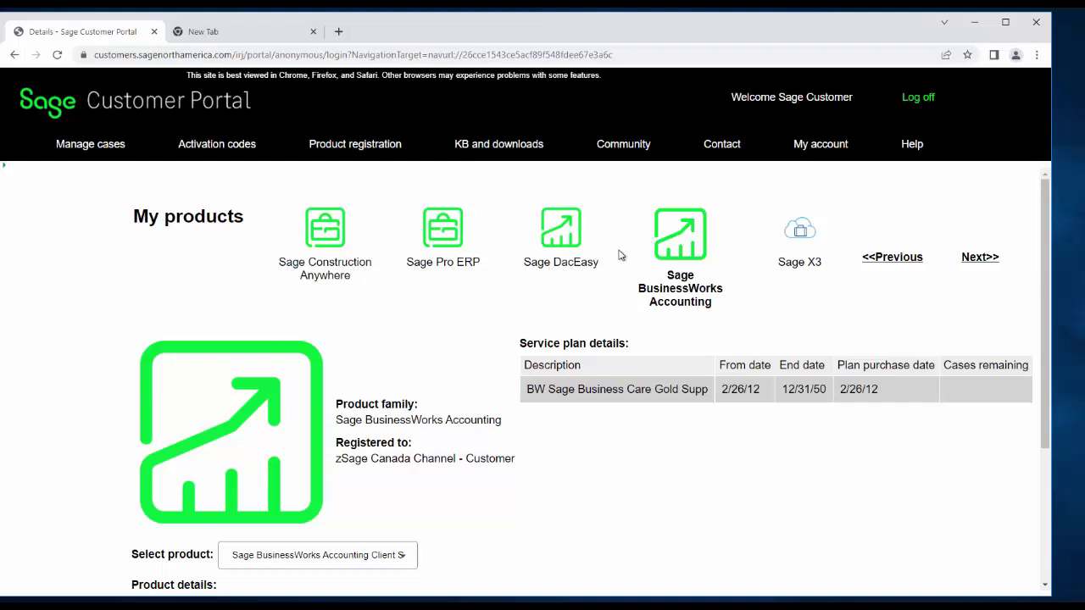
{"action": "scroll", "coordinate": [619, 255], "scroll_direction": "down", "scroll_amount": 1}
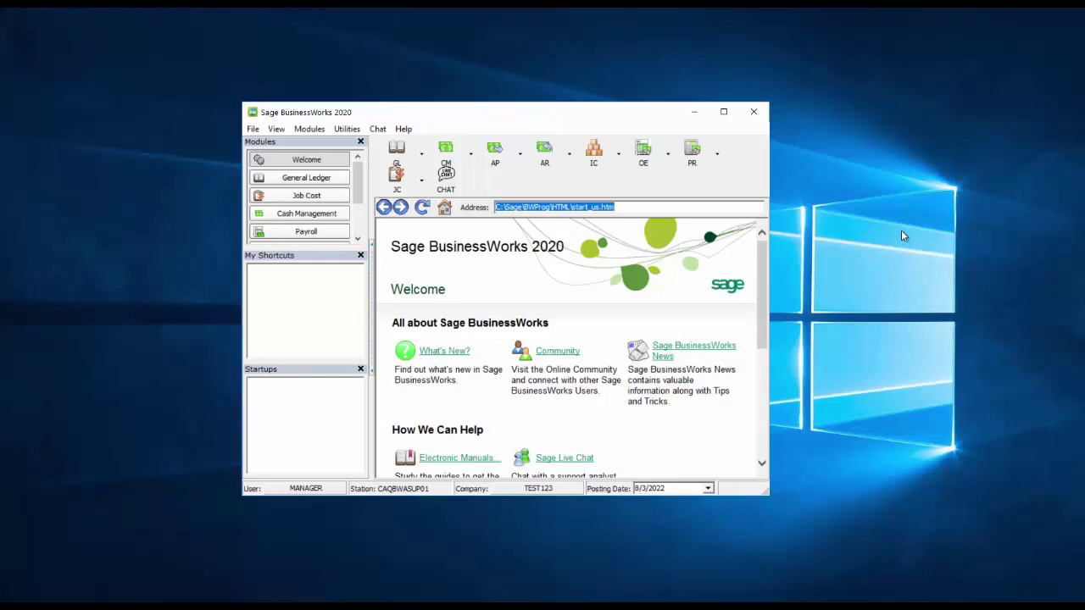
Step: Switch to the Sage BusinessWorks Product Update installer, accept the license agreement and continue
{"action": "left_click", "coordinate": [440, 181]}
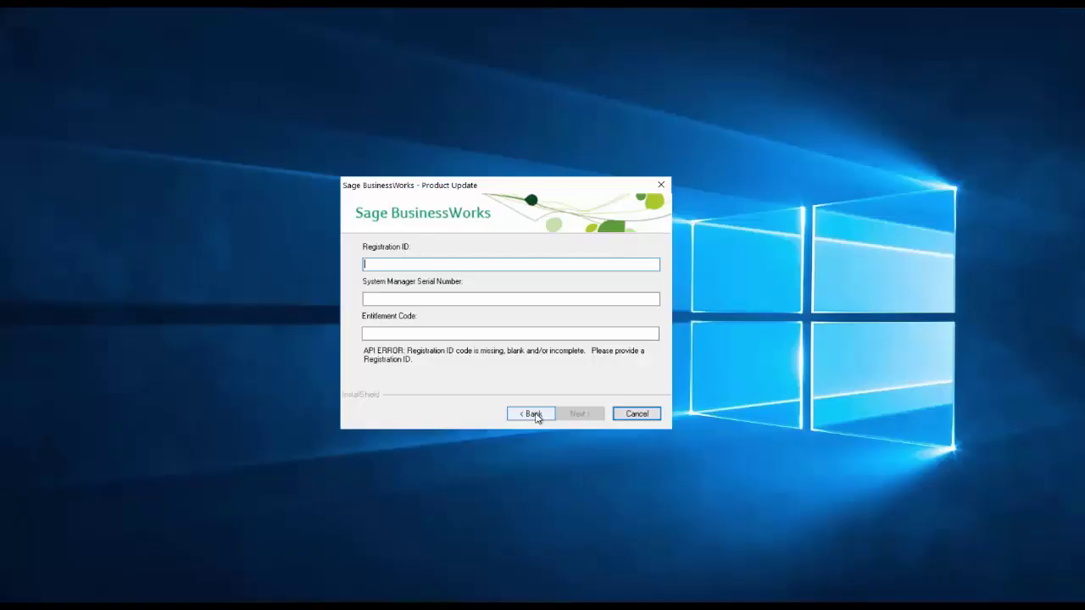
{"action": "left_click", "coordinate": [535, 414]}
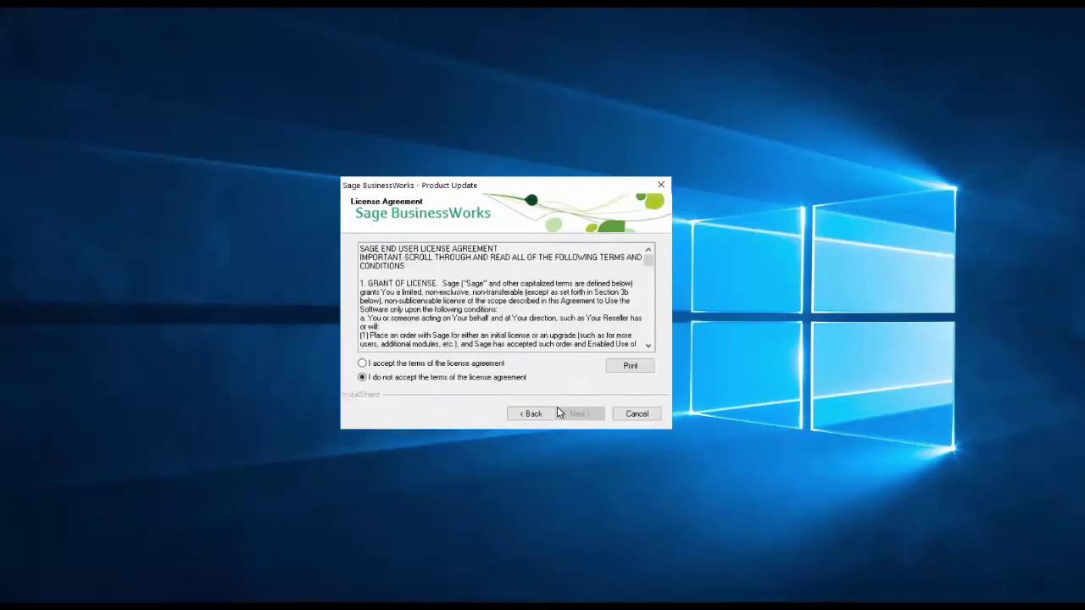
{"action": "left_click", "coordinate": [441, 367]}
{"action": "left_click", "coordinate": [580, 413]}
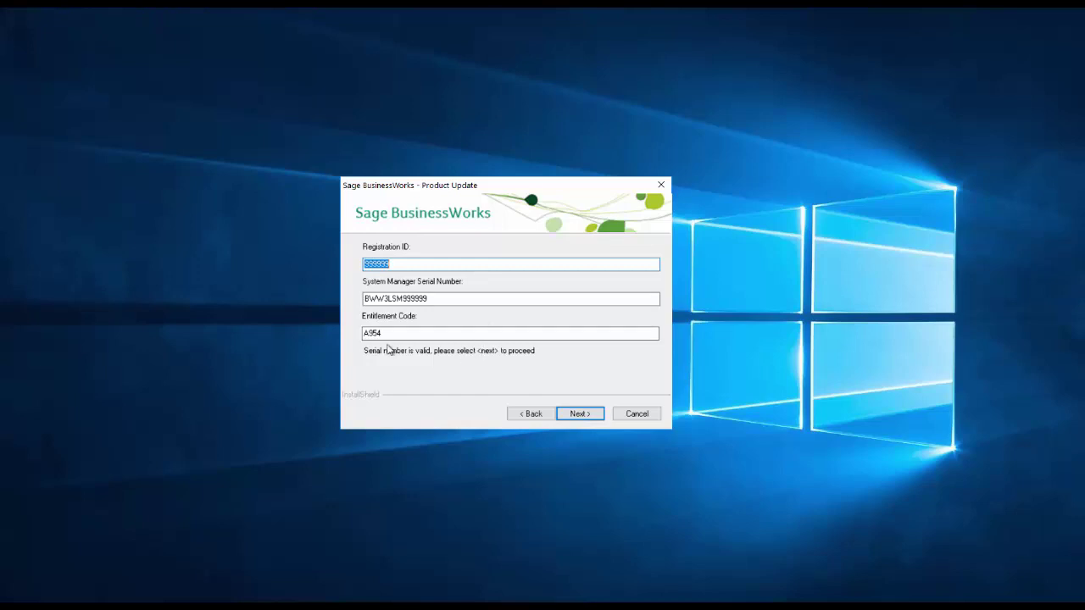
Step: Enter the registration ID, System Manager serial number and entitlement code, and start the update with the proposed server settings
{"action": "left_click", "coordinate": [577, 418]}
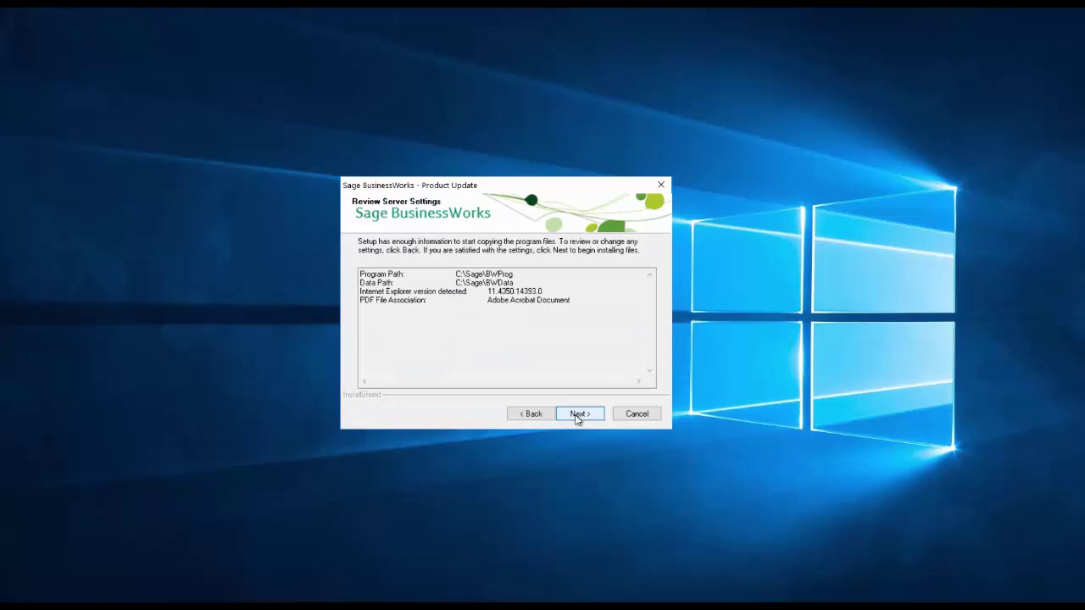
{"action": "left_click", "coordinate": [579, 414]}
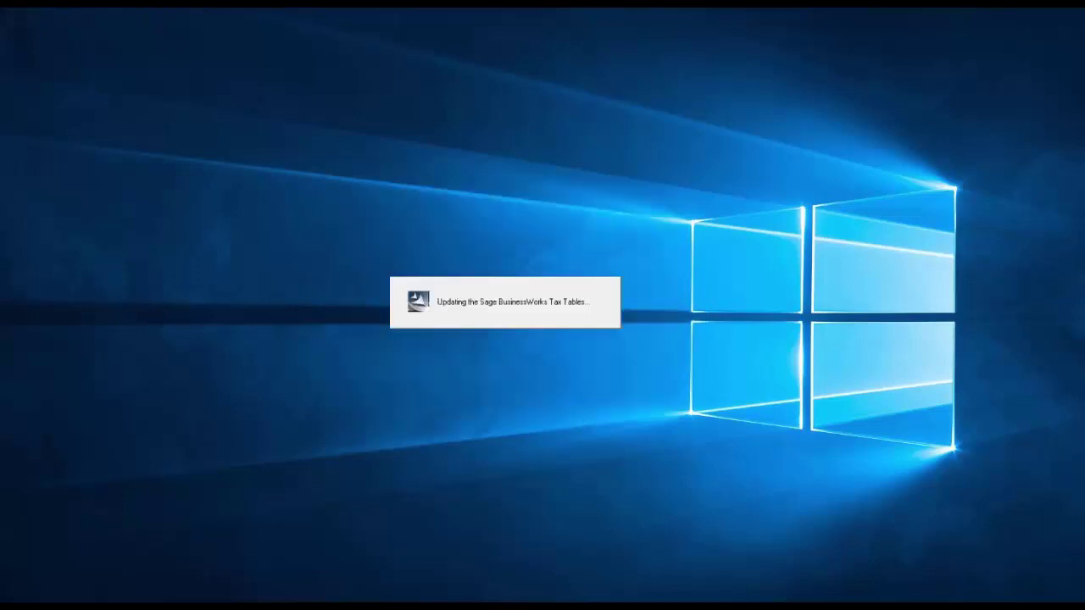